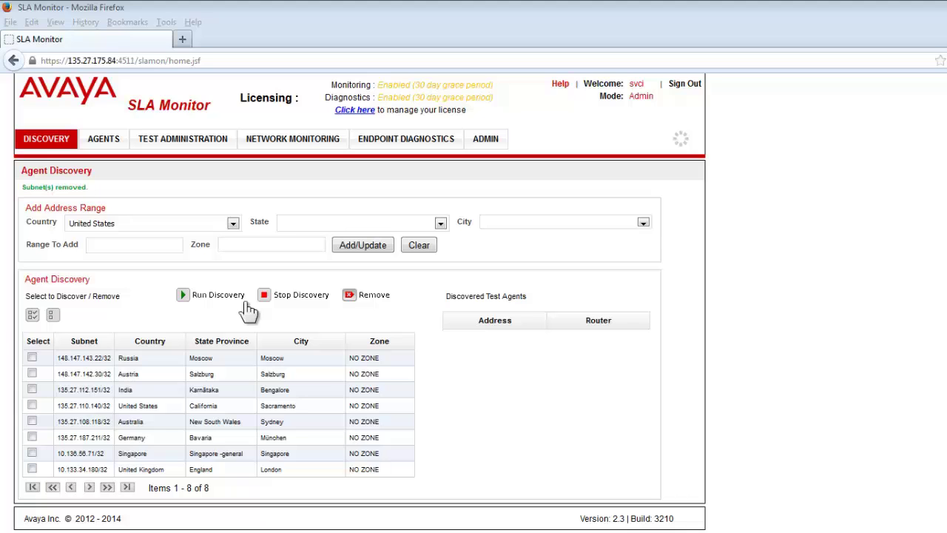
Set the new address range's location to country Canada, state Quebec and city Québec
{"action": "left_click", "coordinate": [232, 222]}
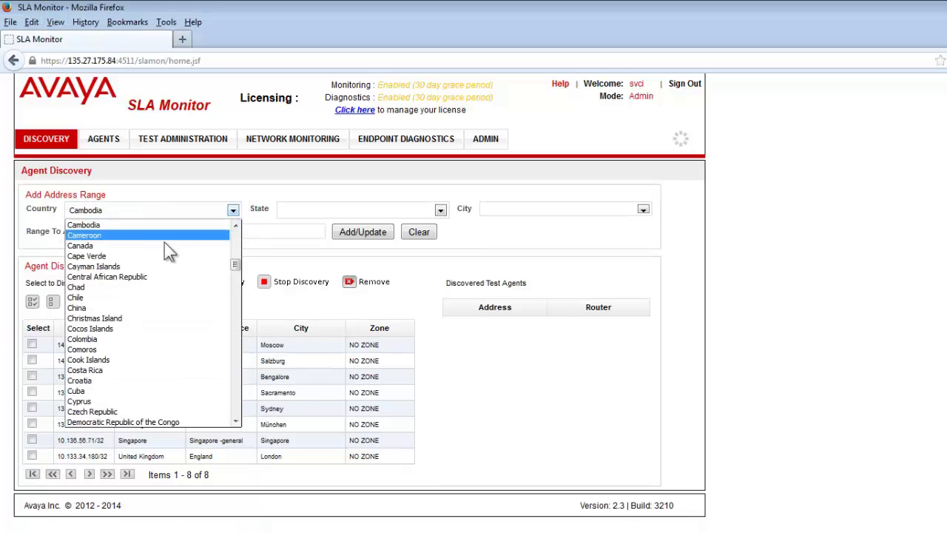
{"action": "key", "text": "Up"}
{"action": "key", "text": "Return"}
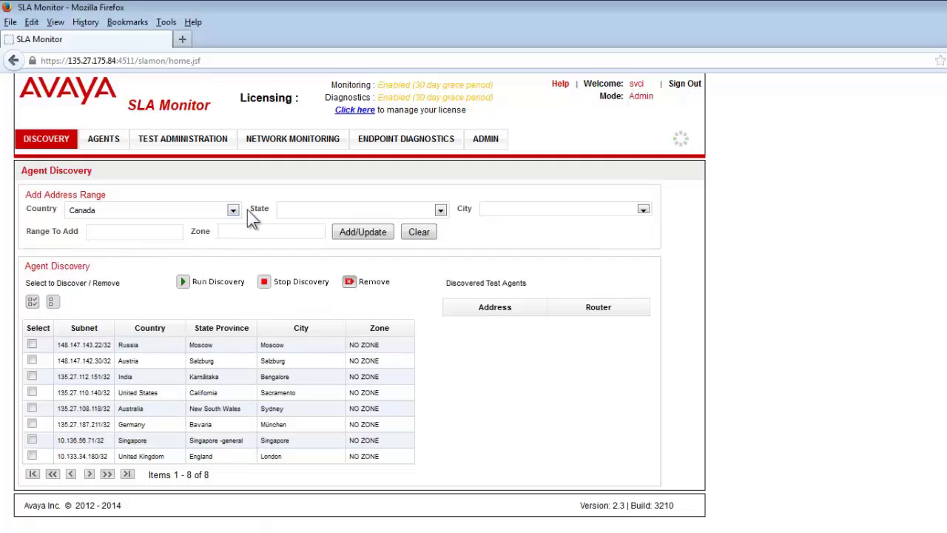
{"action": "left_click", "coordinate": [325, 215]}
{"action": "left_click", "coordinate": [289, 332]}
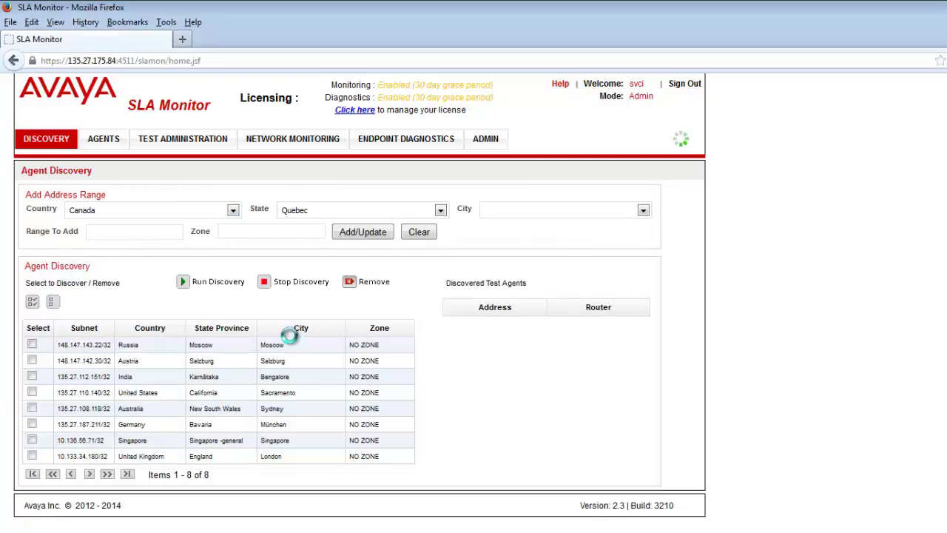
{"action": "key", "text": "Tab"}
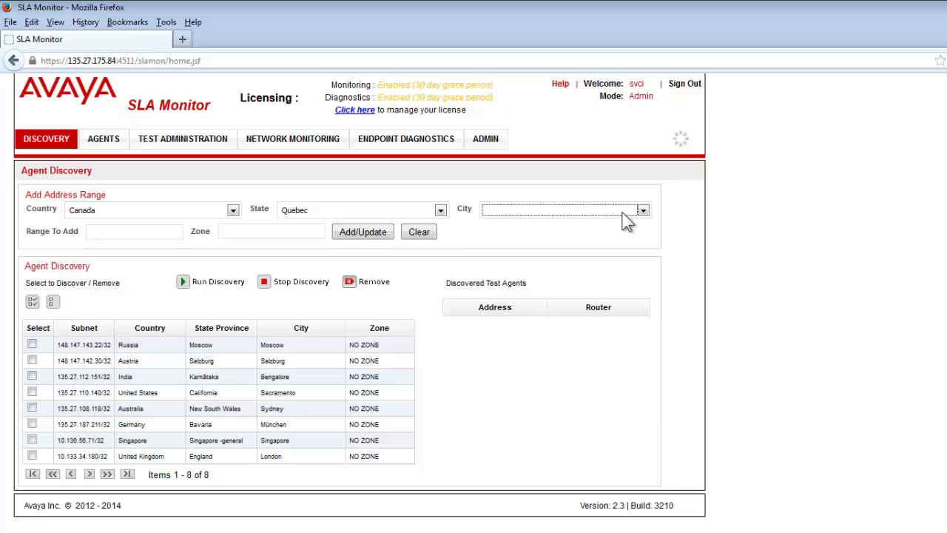
{"action": "left_click", "coordinate": [642, 210]}
{"action": "left_click", "coordinate": [518, 293]}
Add the address range 135.27.114.163/32 with the zone NO ZONE
{"action": "left_click", "coordinate": [150, 231]}
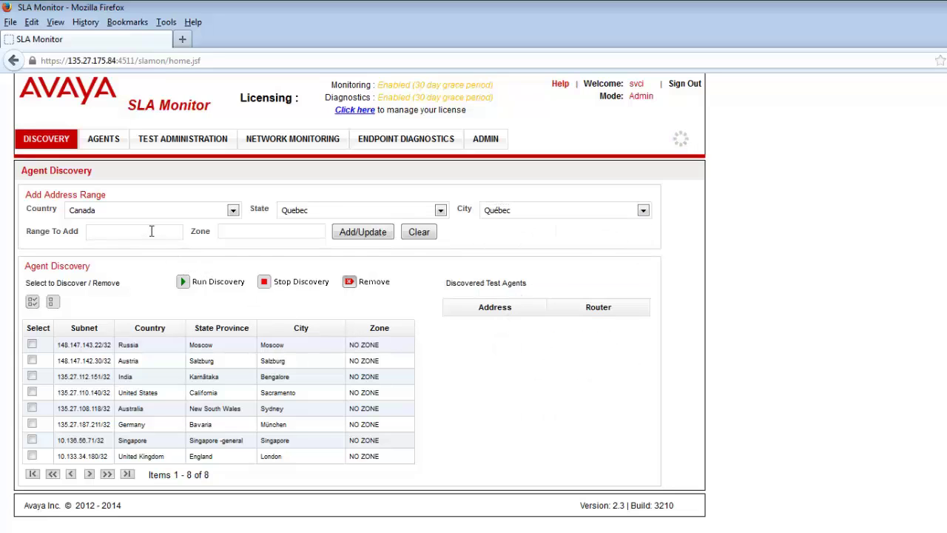
{"action": "type", "text": "135.27.114.163/32"}
{"action": "left_click", "coordinate": [245, 231]}
{"action": "type", "text": "No"}
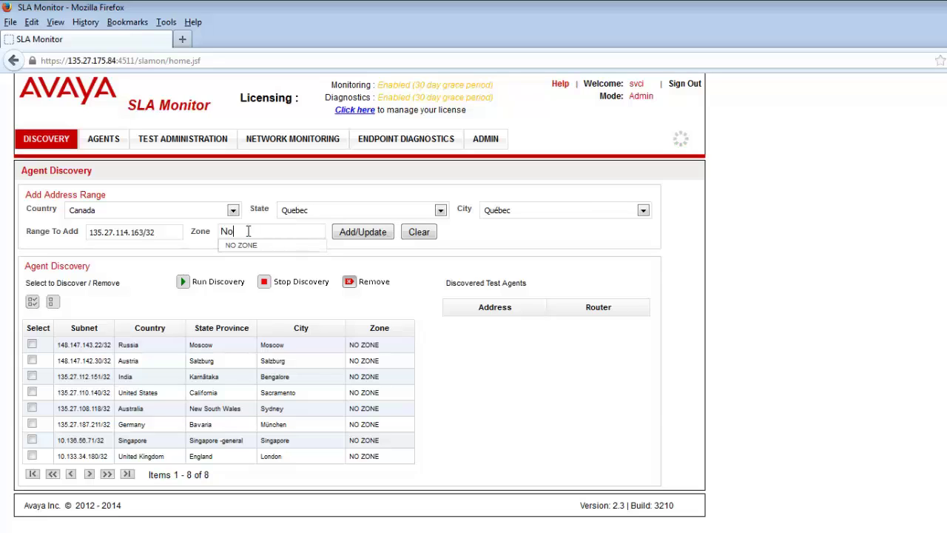
{"action": "left_click", "coordinate": [252, 245]}
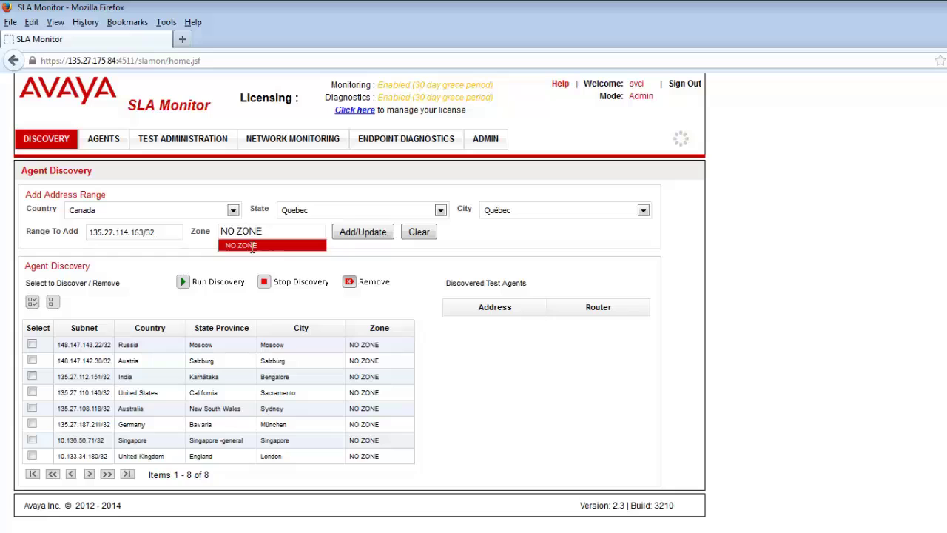
{"action": "left_click", "coordinate": [364, 232]}
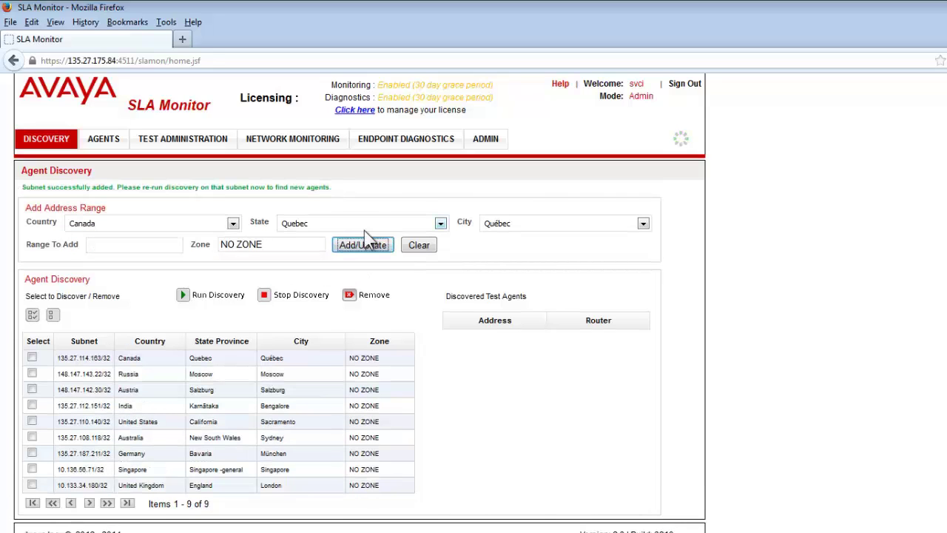
Run agent discovery on the Canada subnet 135.27.114.163/32, proceeding with the zone assignment, and open the agents list
{"action": "left_click", "coordinate": [148, 358]}
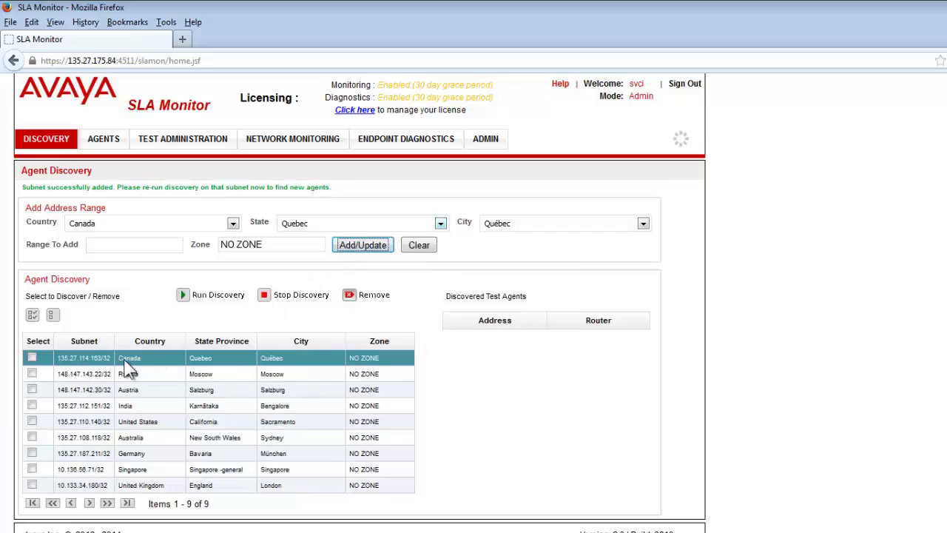
{"action": "left_click", "coordinate": [32, 359]}
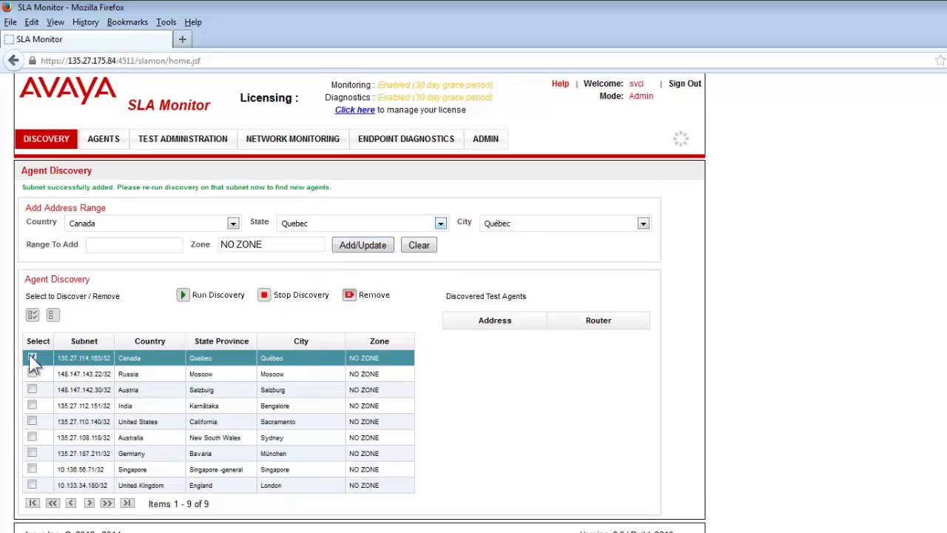
{"action": "left_click", "coordinate": [215, 293]}
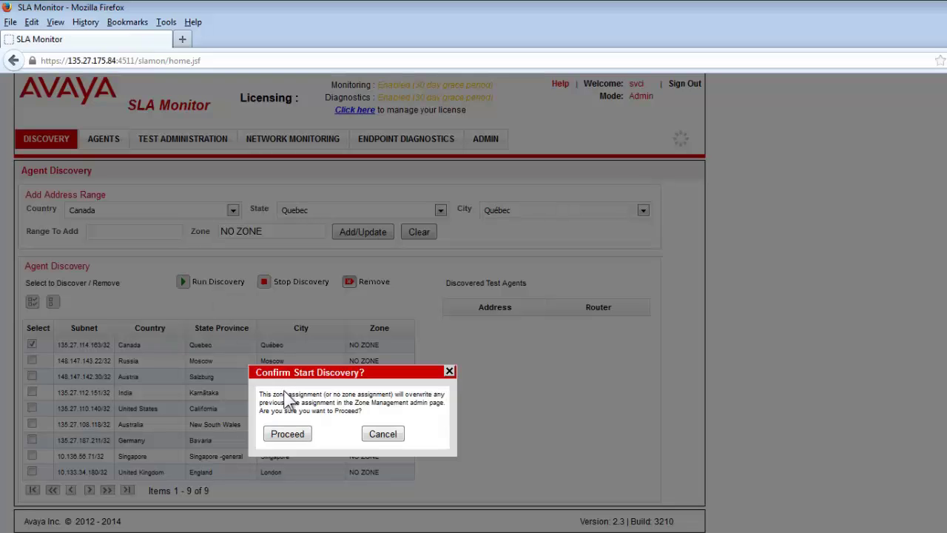
{"action": "left_click", "coordinate": [289, 434]}
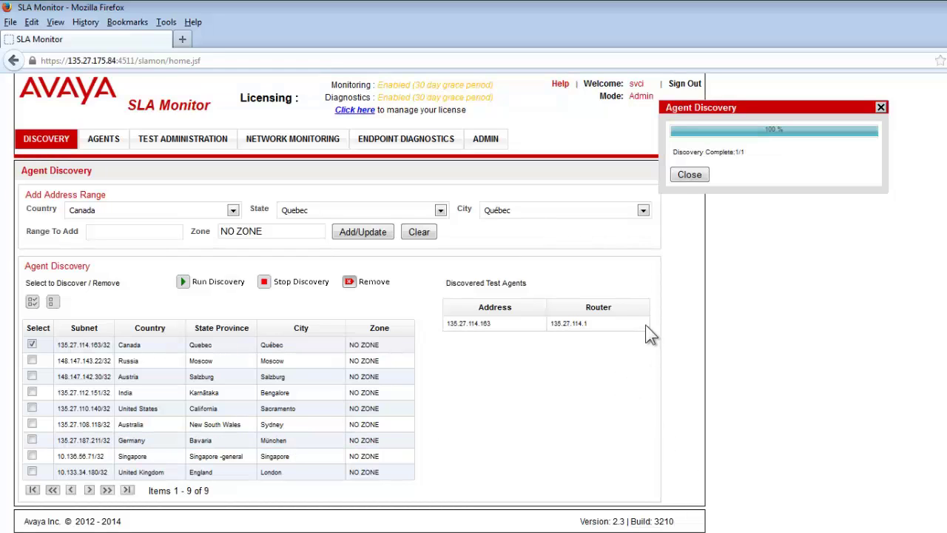
{"action": "left_click", "coordinate": [698, 178]}
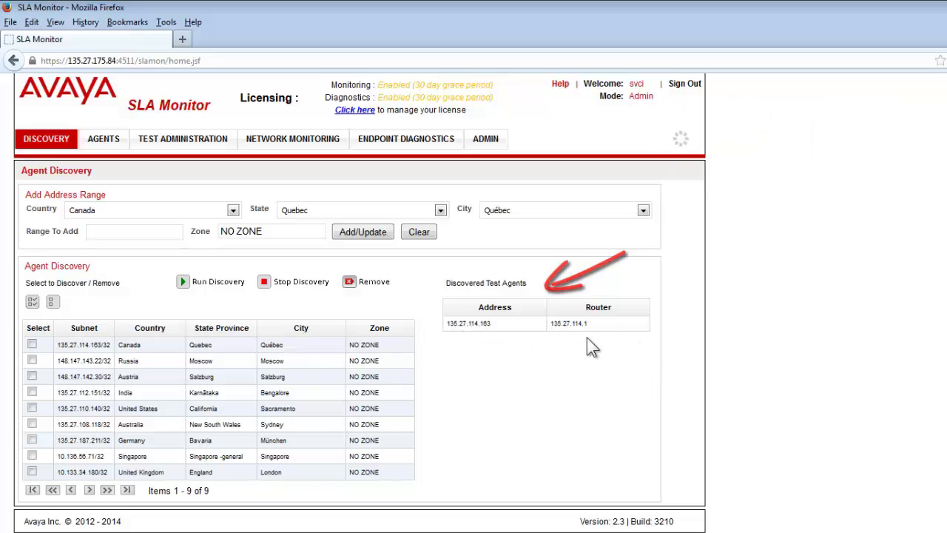
{"action": "left_click", "coordinate": [100, 135]}
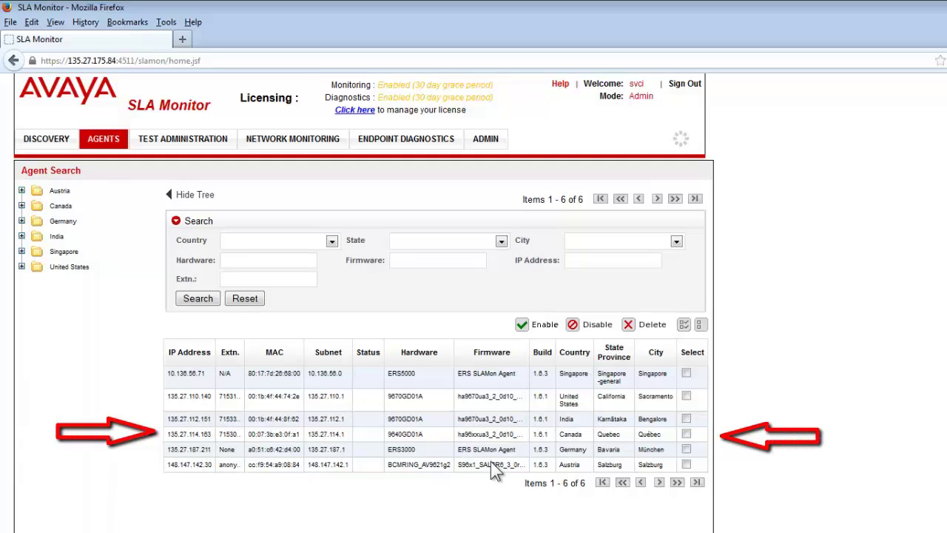
Create a new zone named "N. Europe Zone" in Zone Management
{"action": "mouse_move", "coordinate": [485, 144]}
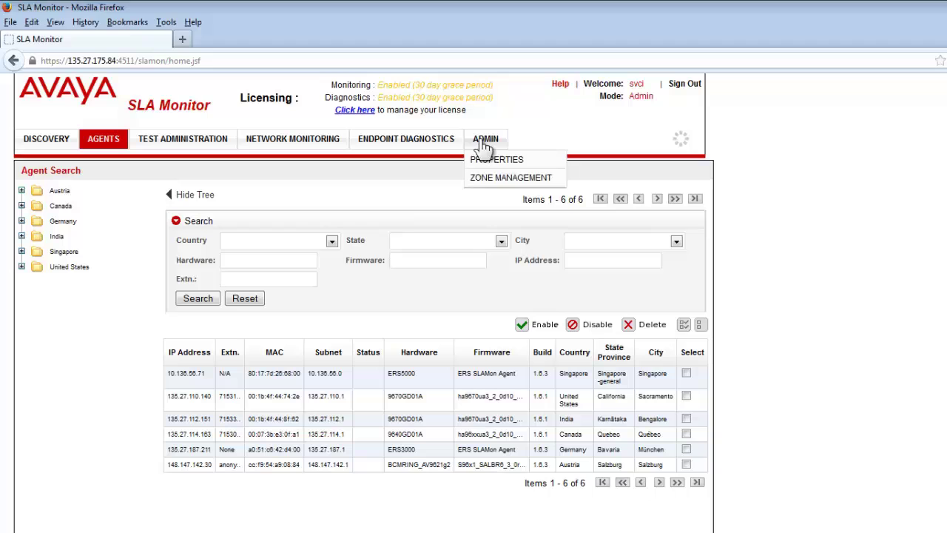
{"action": "left_click", "coordinate": [491, 179]}
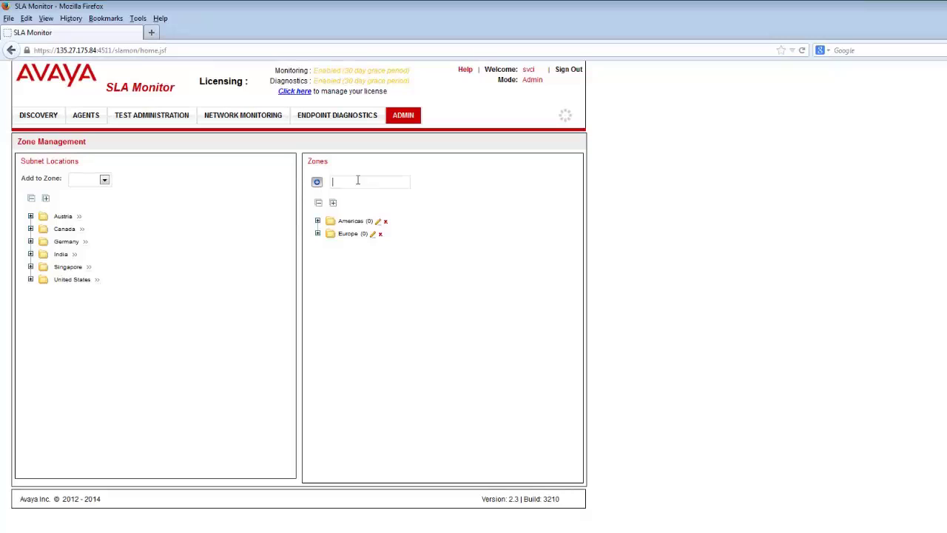
{"action": "type", "text": "N. Europe Zone"}
{"action": "left_click", "coordinate": [318, 182]}
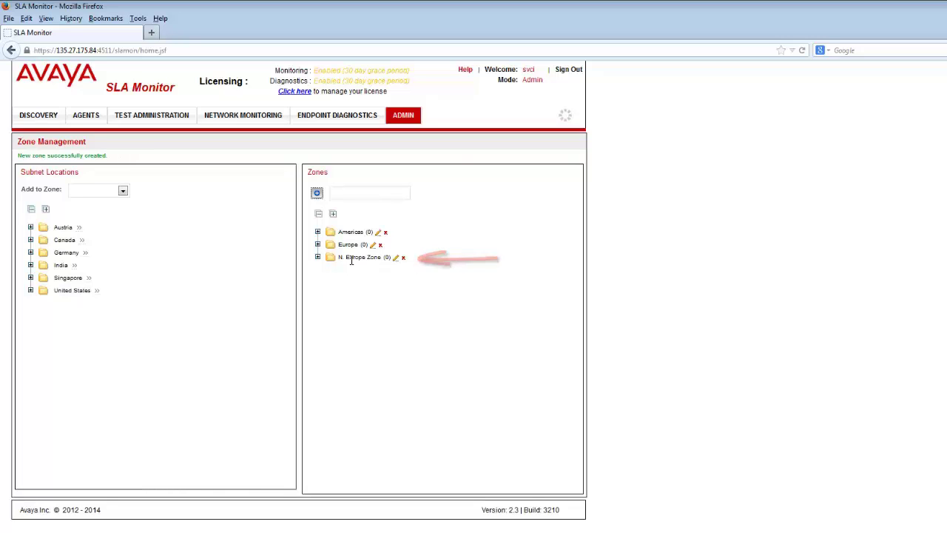
Add the Salzburg subnet 148.147.142.1 and the München subnet 135.27.187.1 to the Europe zone
{"action": "left_click", "coordinate": [45, 209]}
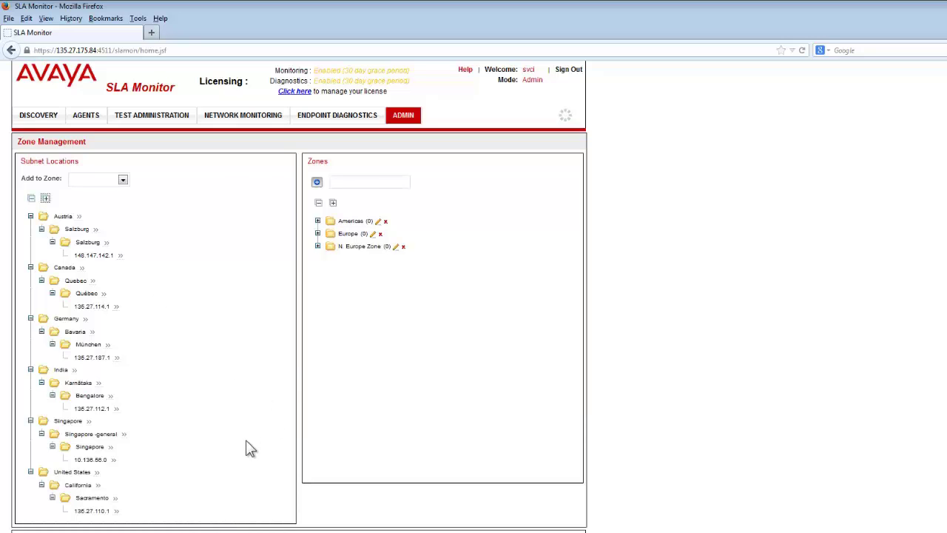
{"action": "left_click", "coordinate": [123, 182]}
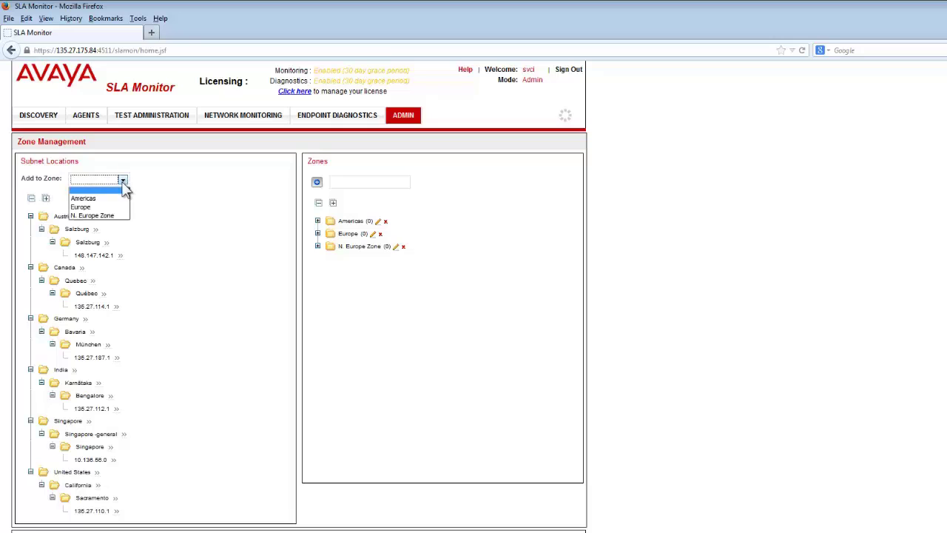
{"action": "left_click", "coordinate": [92, 207]}
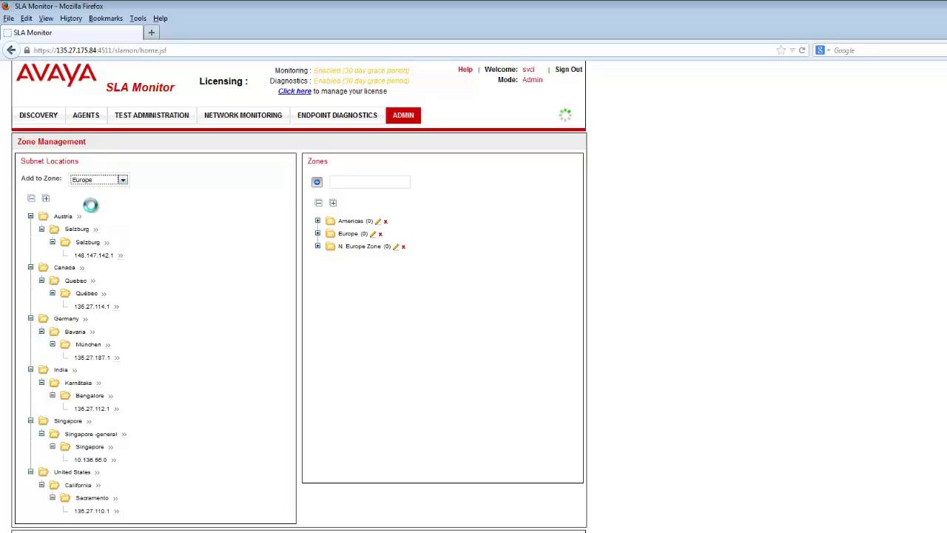
{"action": "left_click", "coordinate": [120, 257]}
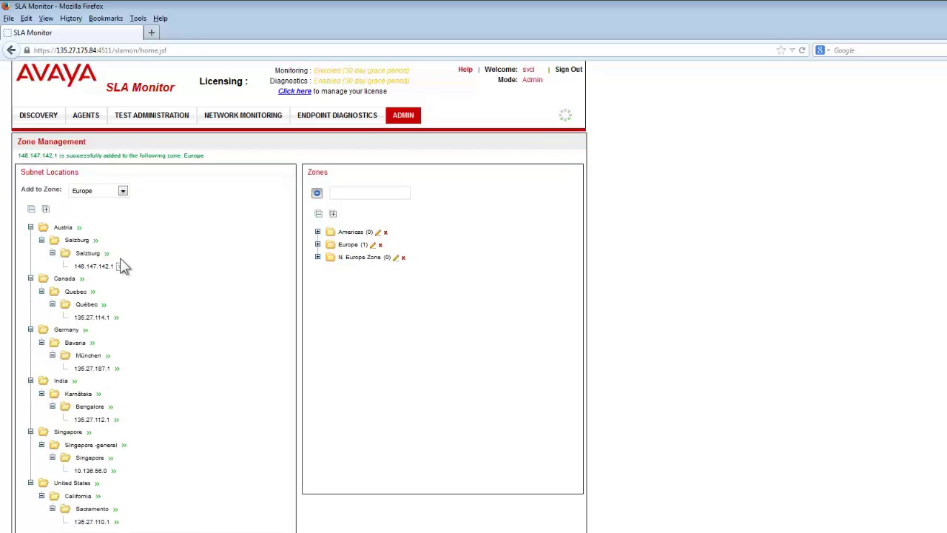
{"action": "left_click", "coordinate": [333, 215]}
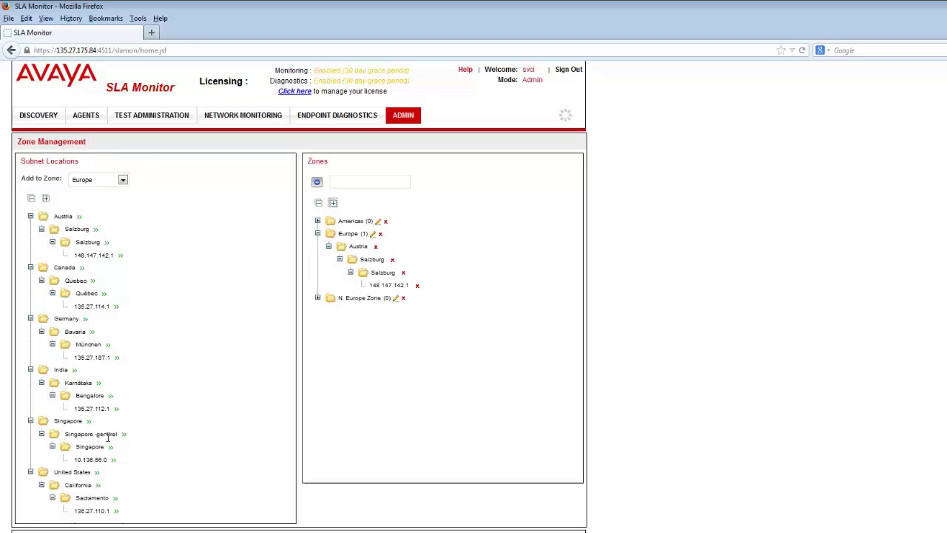
{"action": "left_click", "coordinate": [116, 358]}
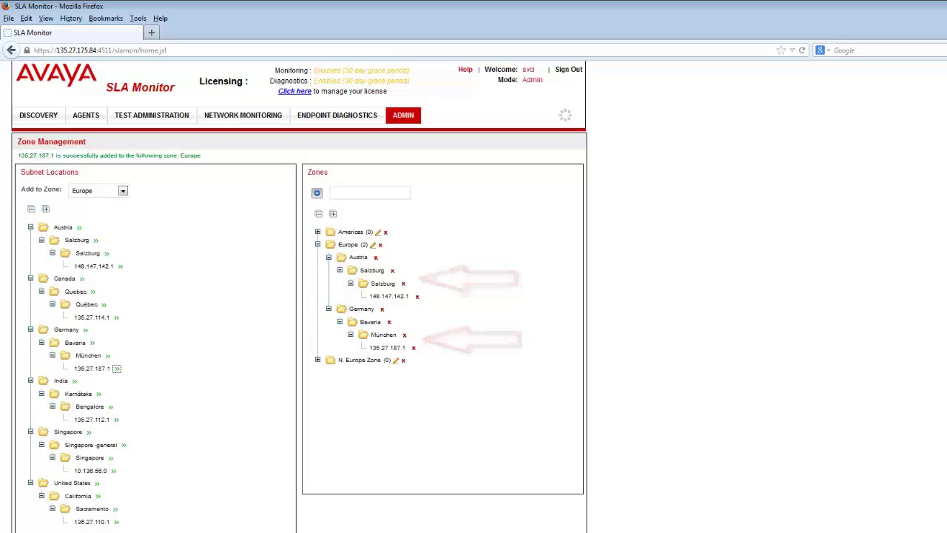
Add the Québec subnet 135.27.114.1 and the Sacramento subnet 135.27.110.1 to the Americas zone
{"action": "left_click", "coordinate": [123, 191]}
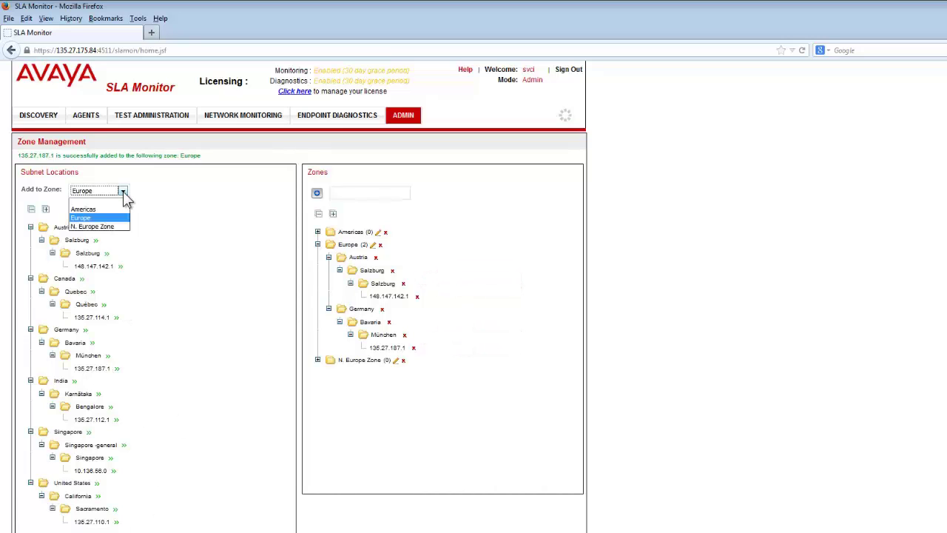
{"action": "left_click", "coordinate": [87, 226]}
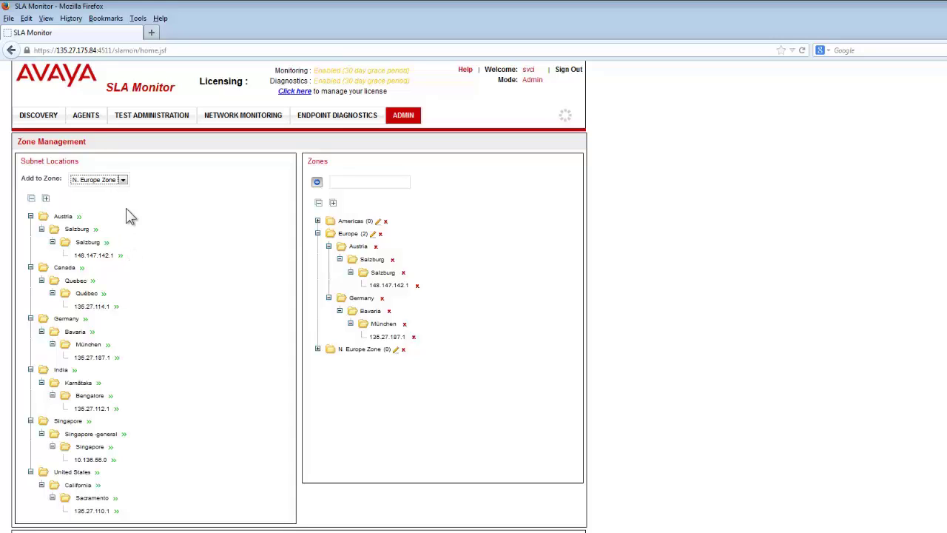
{"action": "left_click", "coordinate": [123, 180]}
{"action": "left_click", "coordinate": [91, 198]}
{"action": "left_click", "coordinate": [116, 307]}
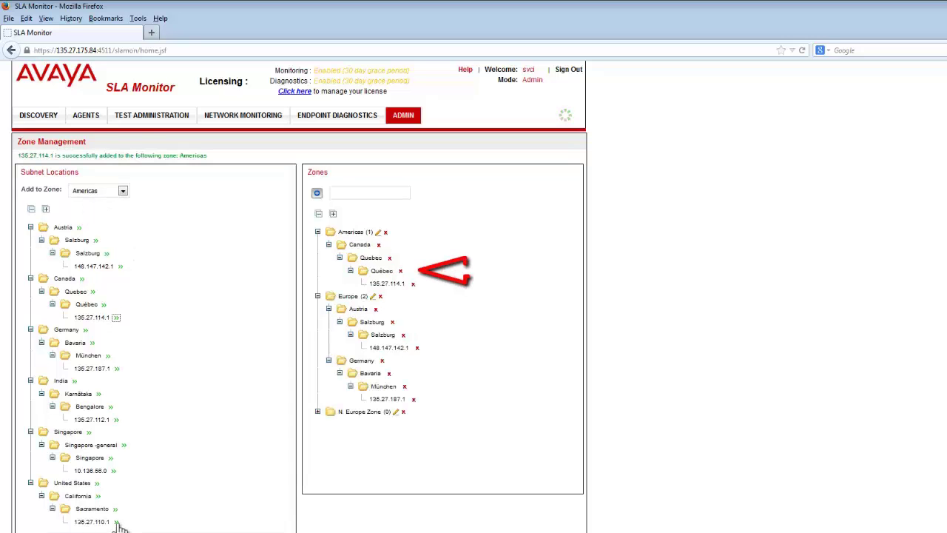
{"action": "left_click", "coordinate": [116, 521]}
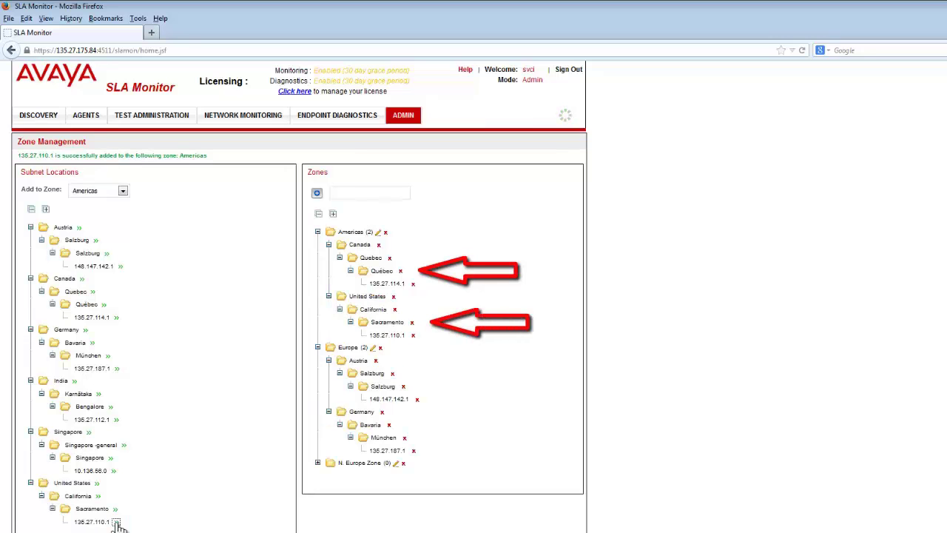
Examine the network monitoring summary grid, opening the Europe zone and the Americas zone in turn
{"action": "left_click", "coordinate": [254, 118]}
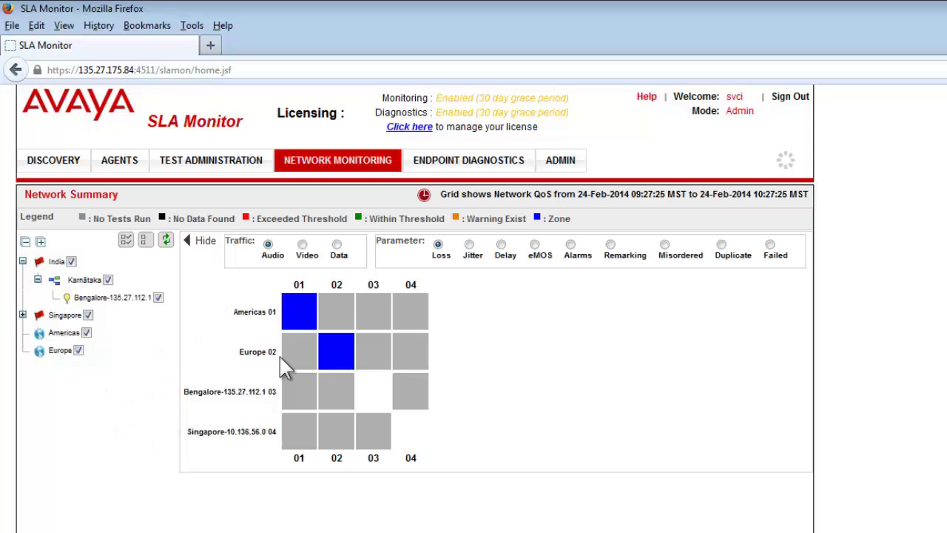
{"action": "left_click", "coordinate": [338, 359]}
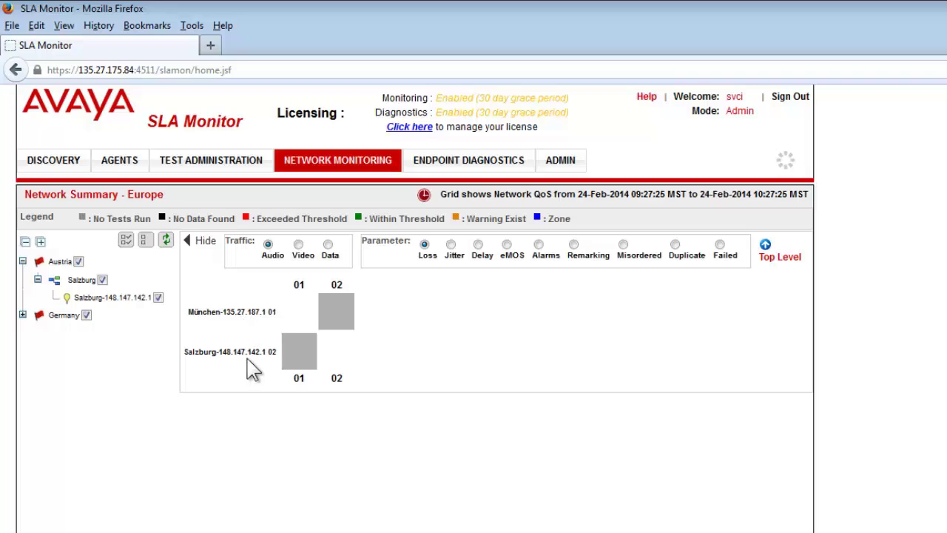
{"action": "left_click", "coordinate": [337, 162]}
{"action": "left_click", "coordinate": [300, 307]}
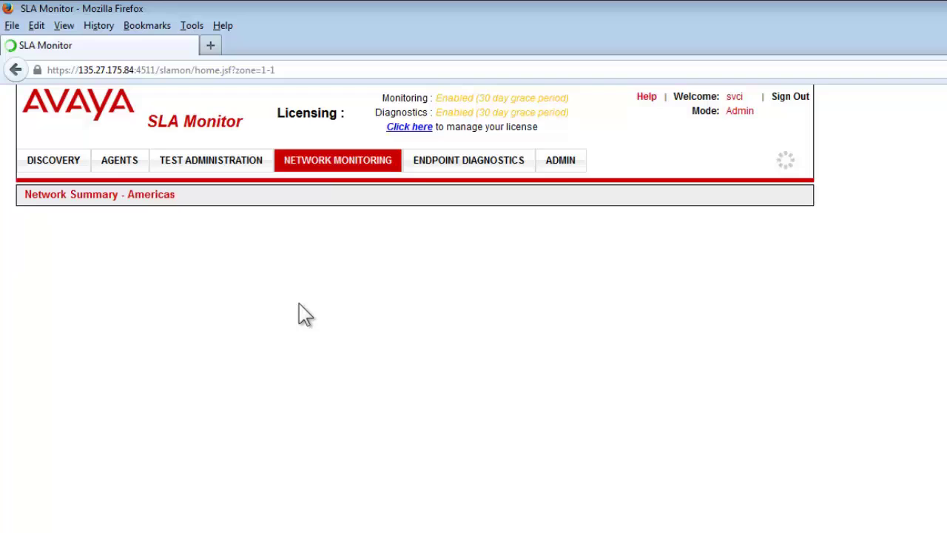